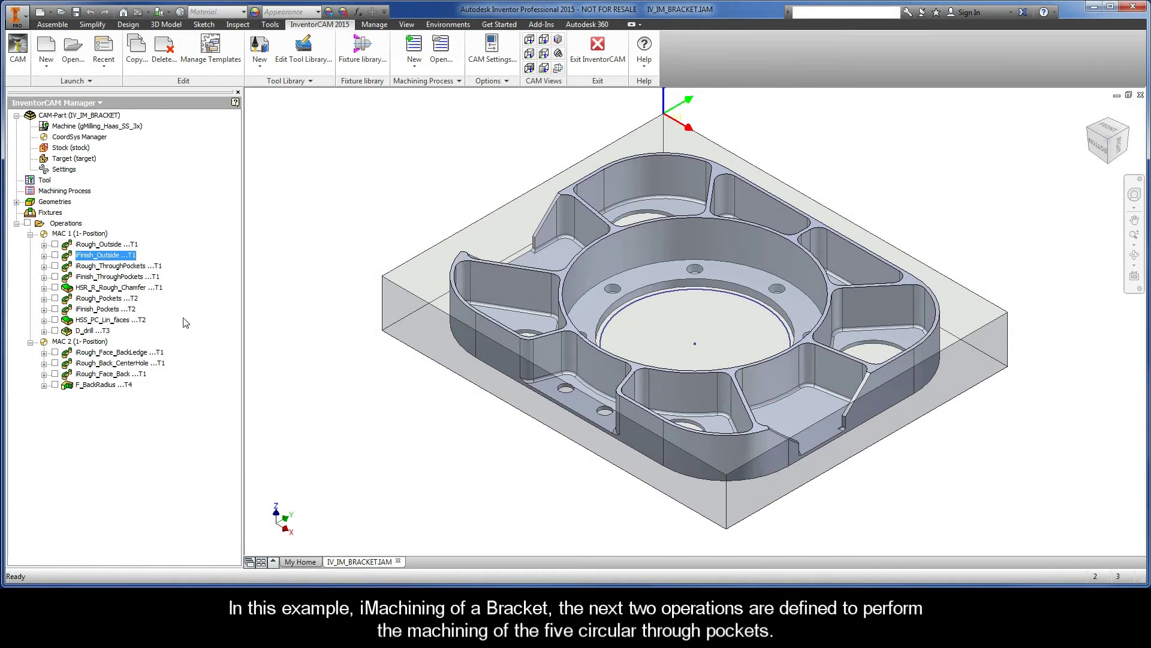
- Open the iRough_ThroughPockets operation and show its ThroughPockets geometry chains on the model, then close the geometry display
left_click(115, 269)
left_click(115, 279, "ctrl")
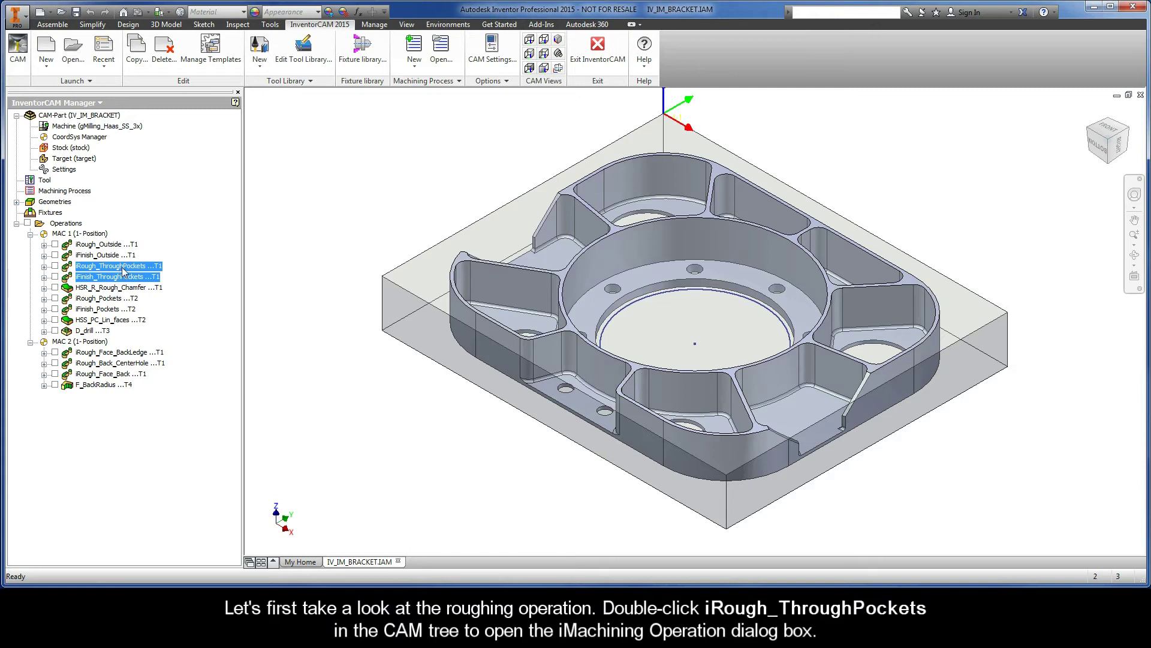
left_click(123, 268)
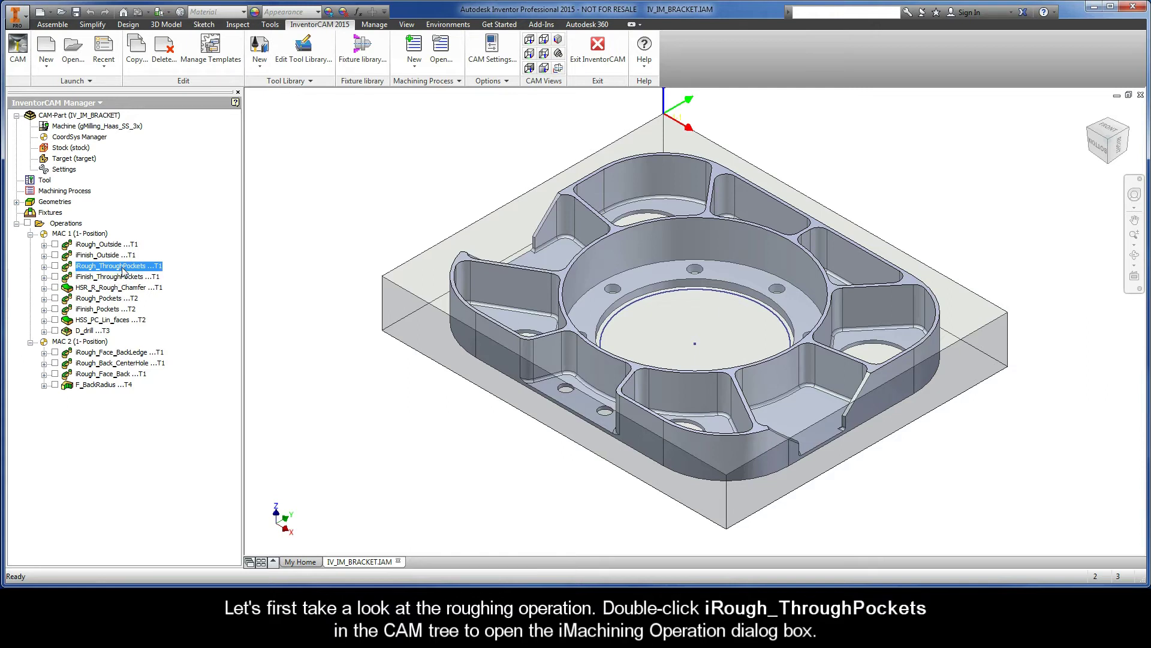
double_click(122, 268)
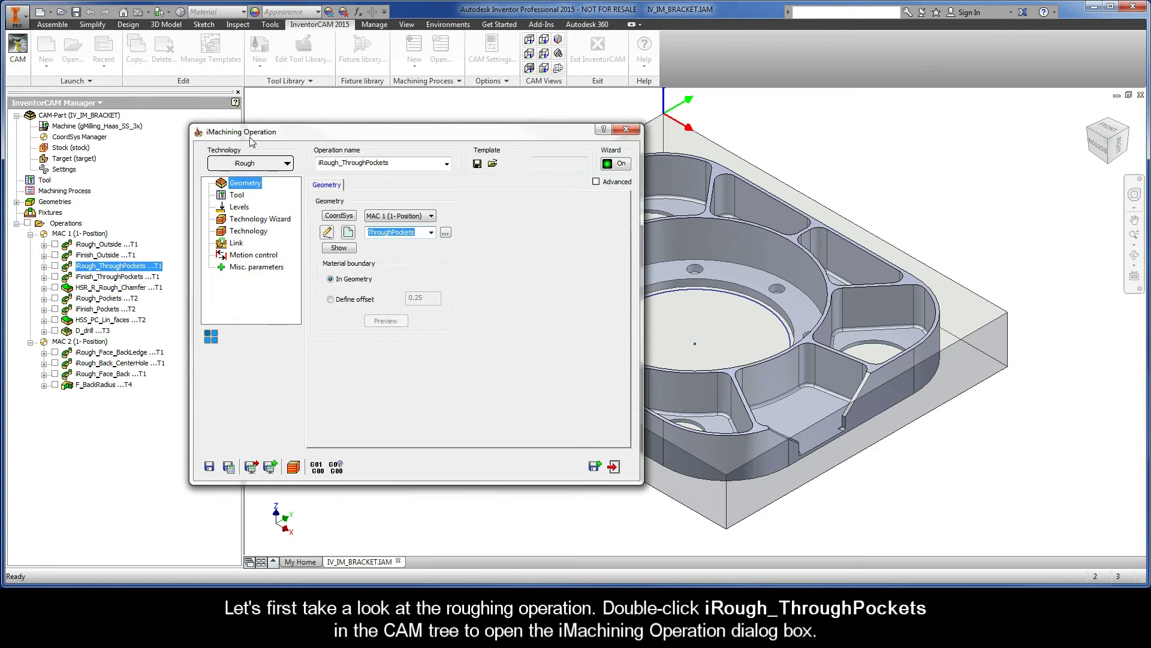
left_click(342, 249)
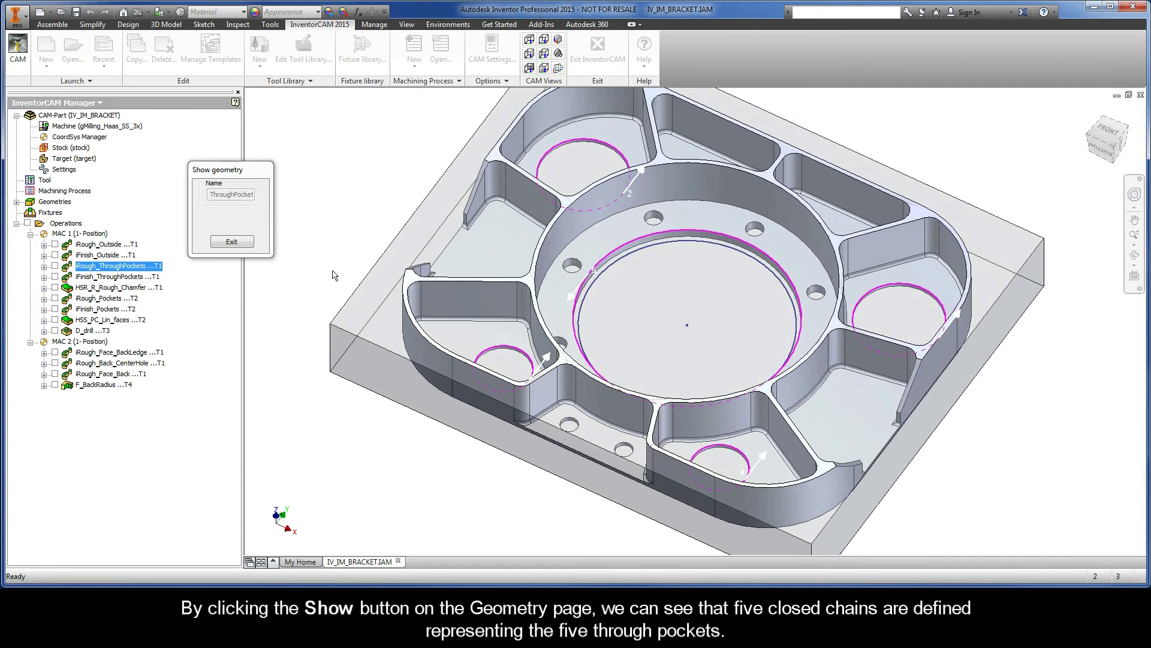
left_click(232, 242)
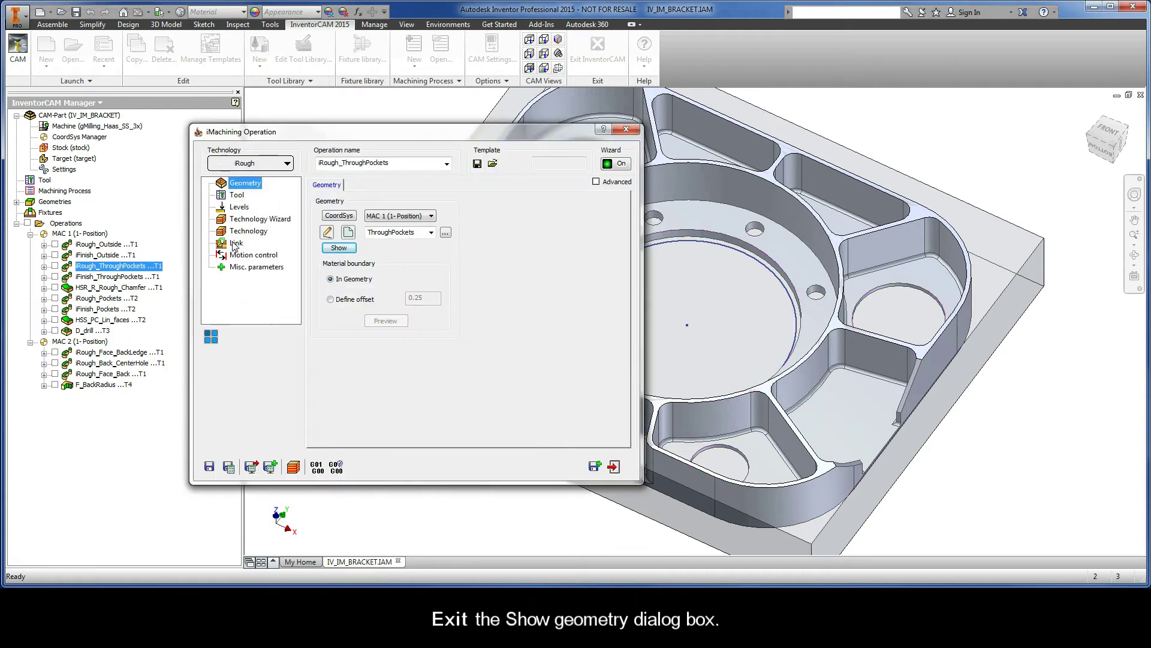
- Review the roughing operation's tool definition and its milling levels, including the pocket depth delta
left_click(237, 196)
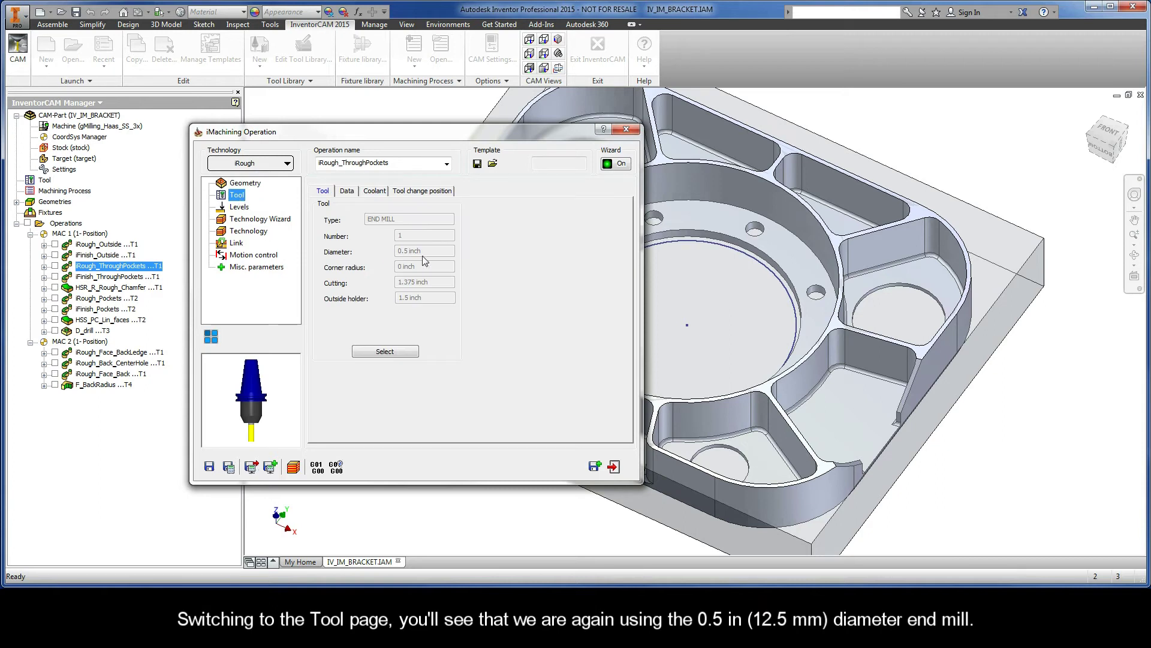
left_click(239, 208)
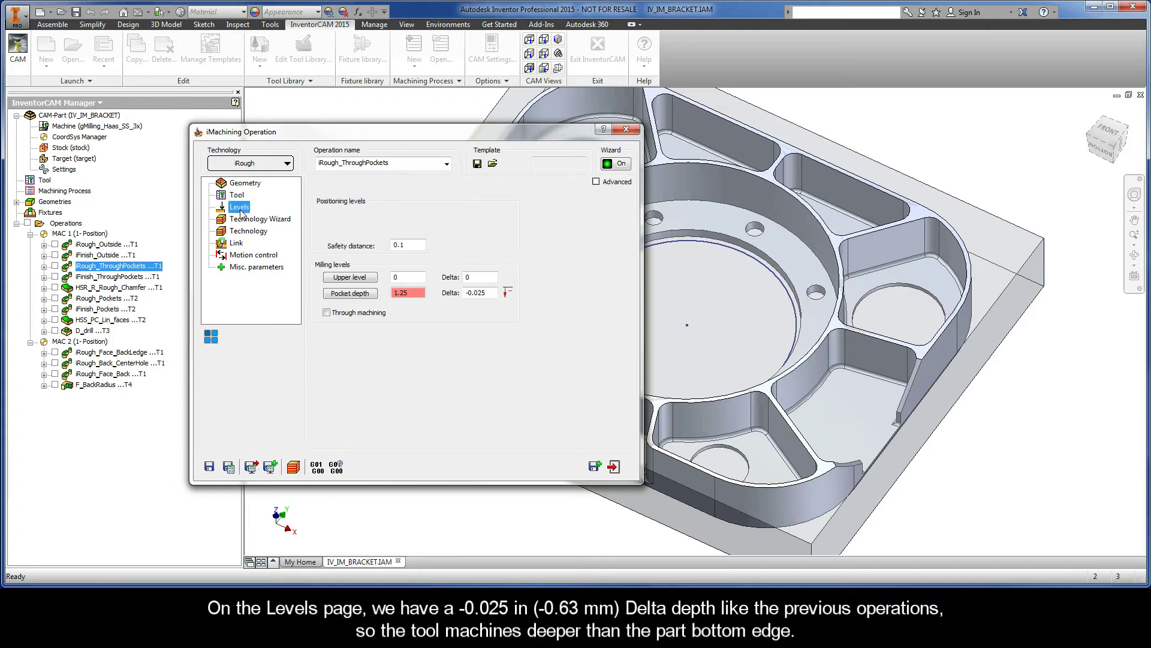
double_click(471, 293)
left_click_drag(470, 294, 461, 303)
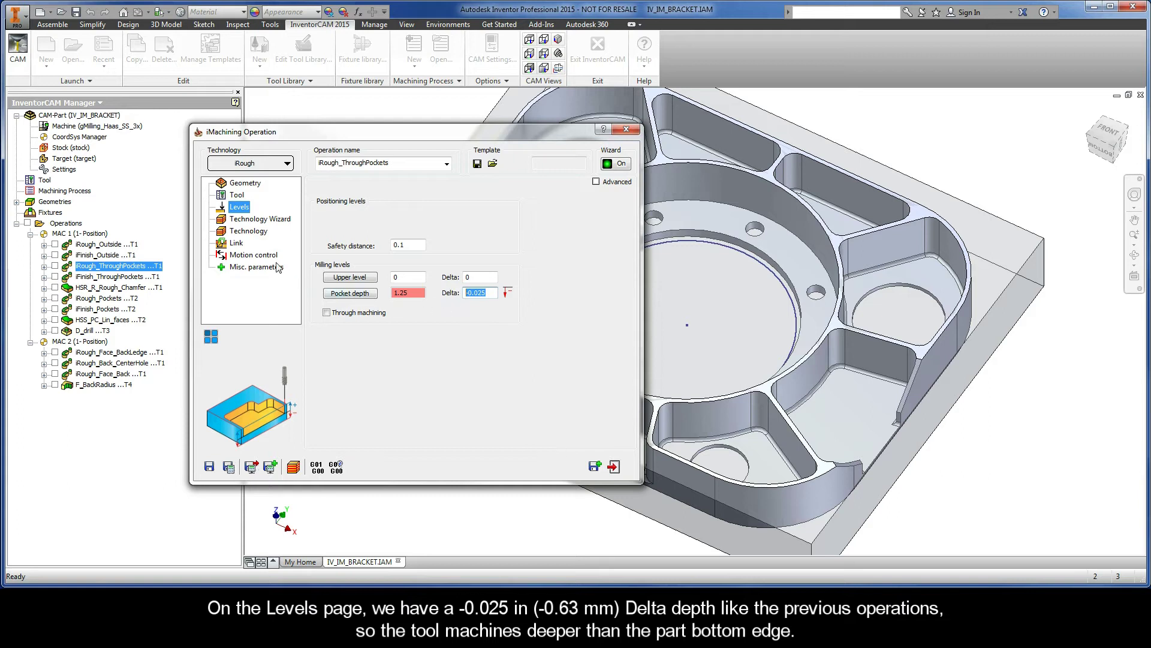
- Review the roughing operation's cutting conditions, wall/island offset and helical entry link settings
left_click(252, 220)
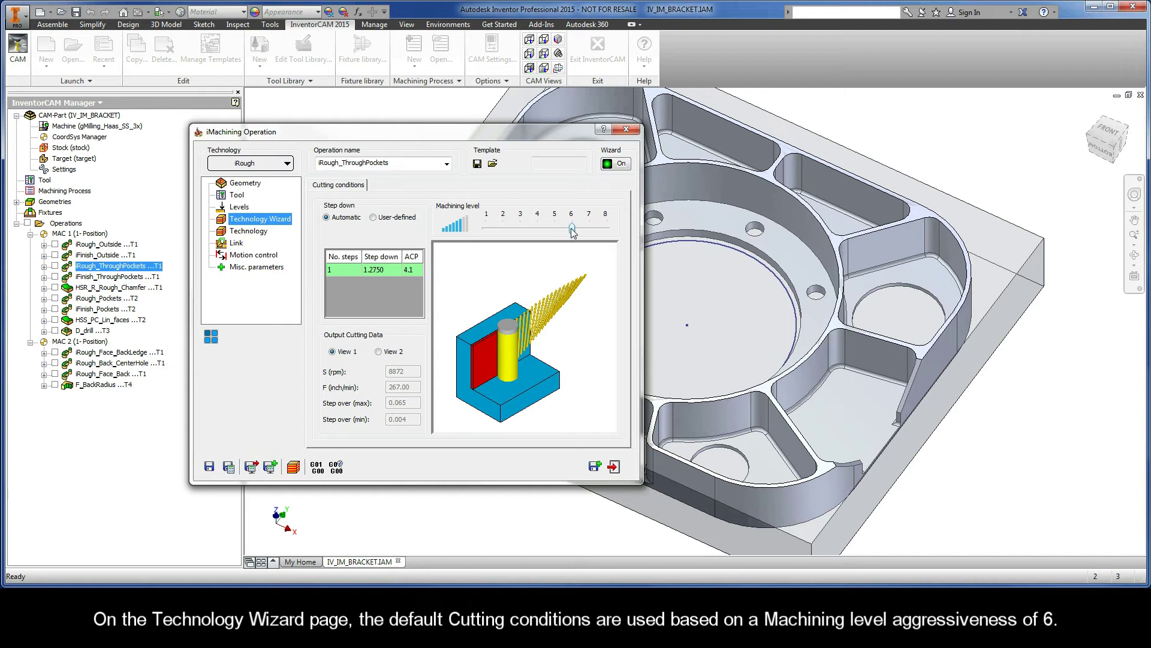
left_click(249, 233)
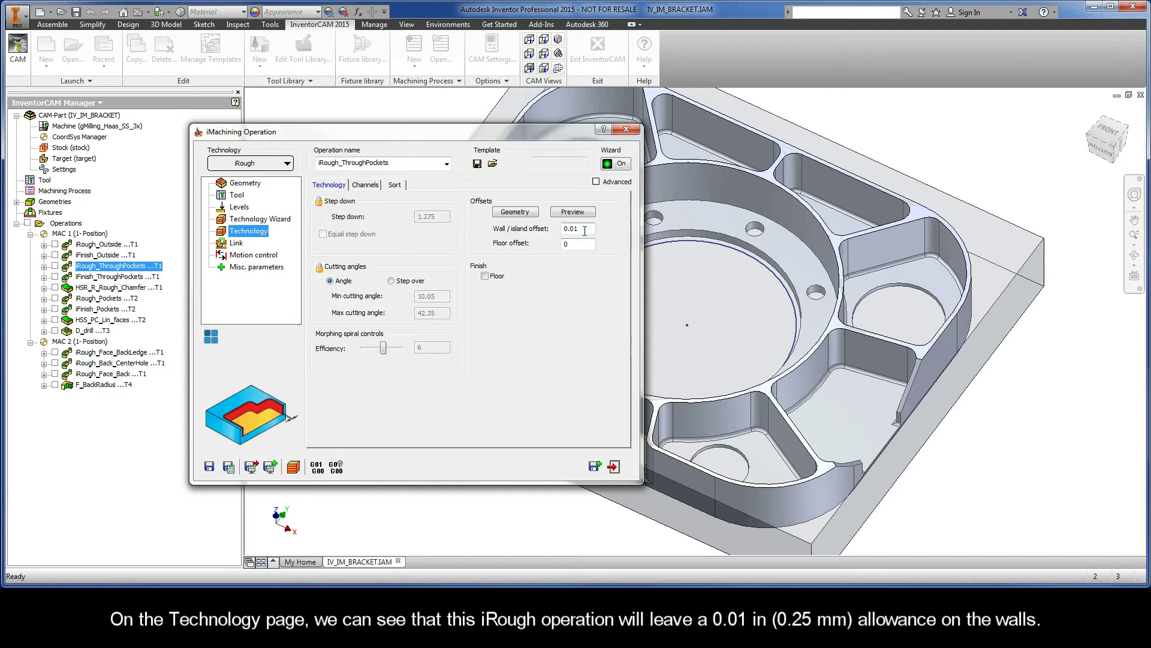
left_click_drag(583, 230, 555, 235)
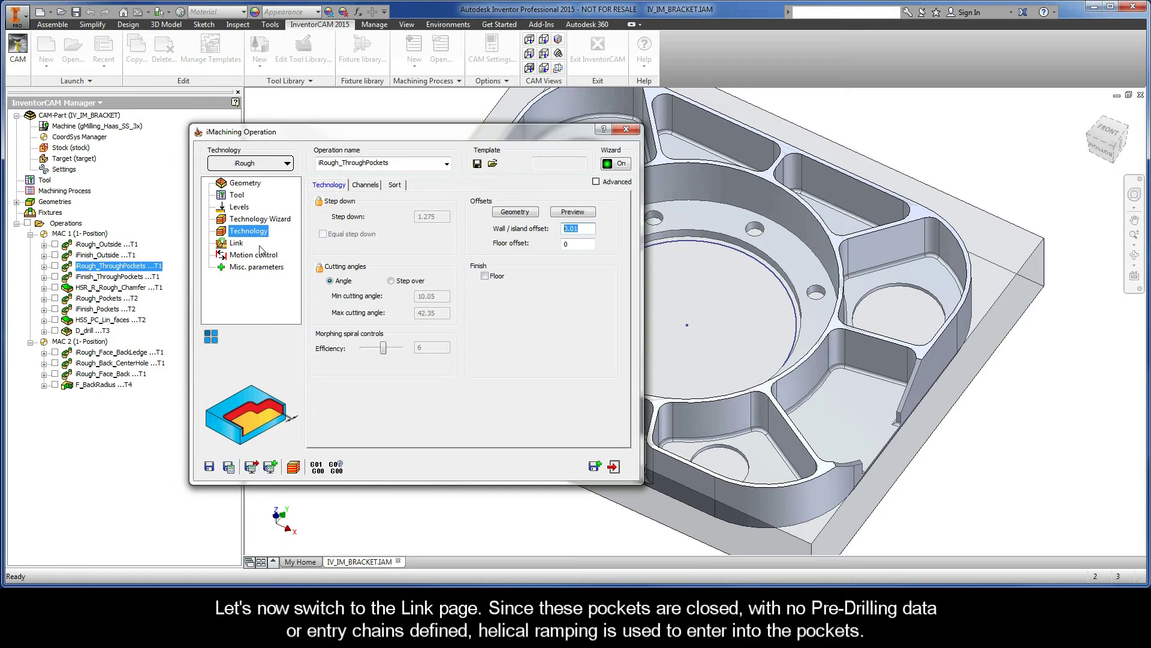
left_click(236, 244)
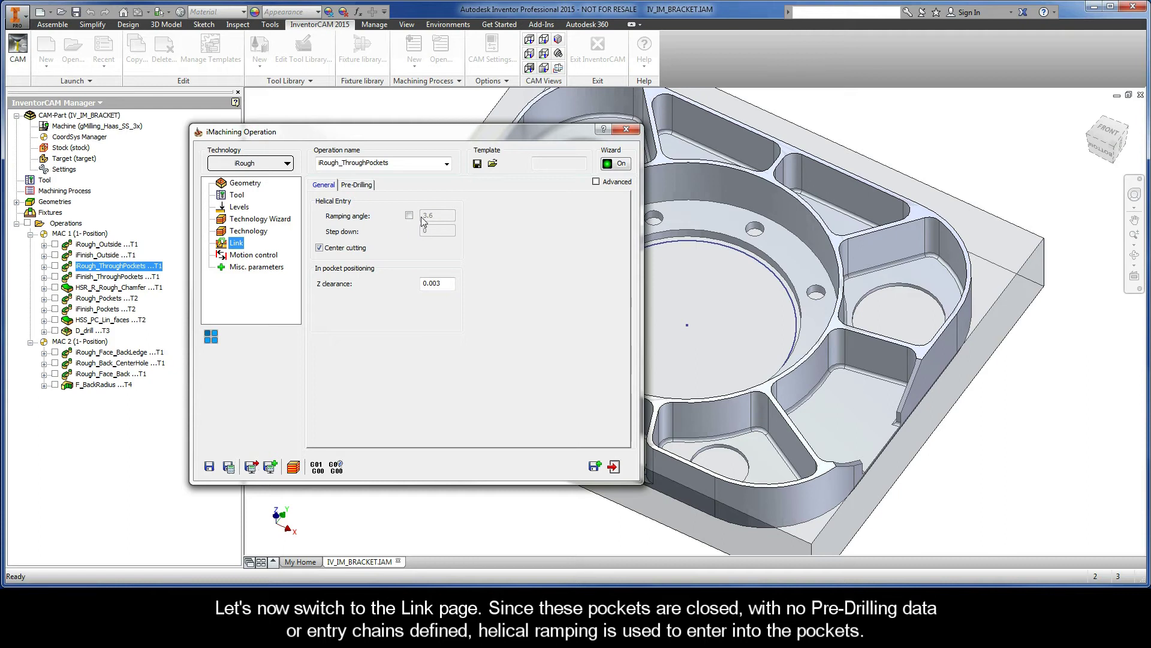
- Simulate the iRough_ThroughPockets tool path in Host CAD mode, raising the simulation speed before and during playback
left_click(293, 467)
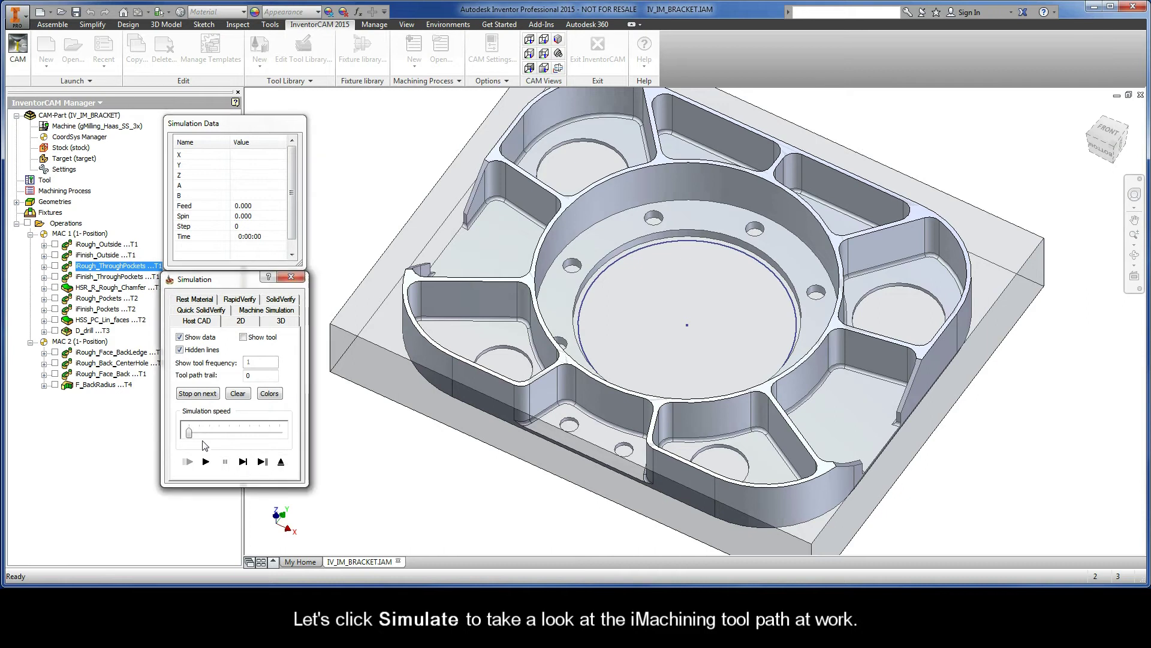
left_click_drag(190, 435, 199, 433)
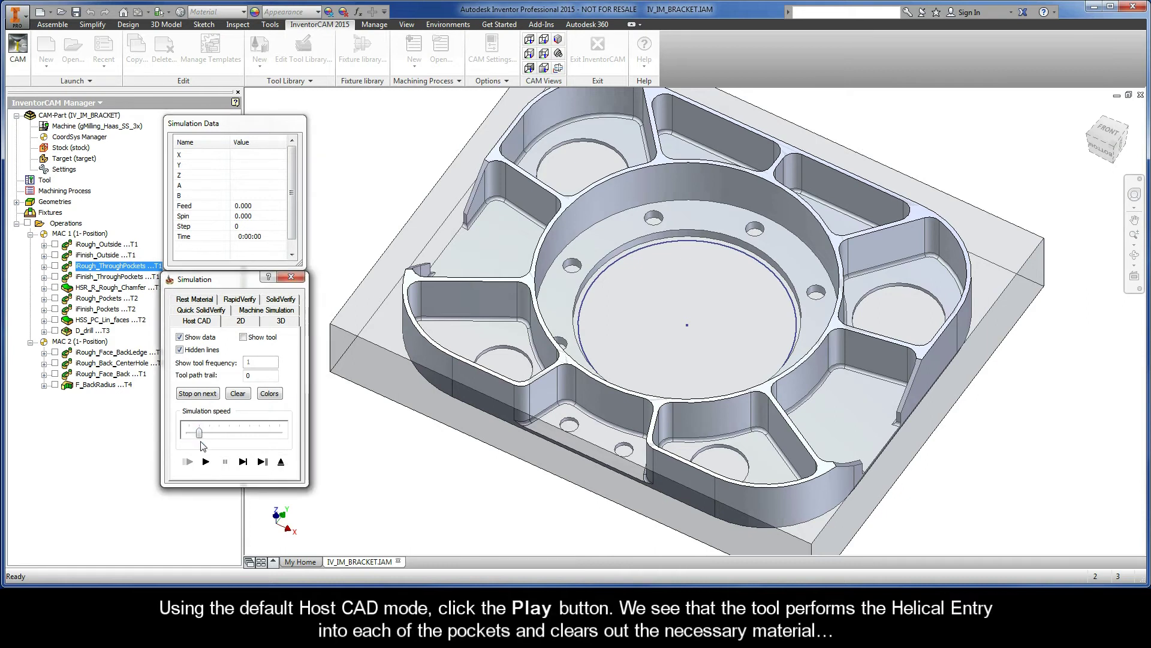
left_click(205, 461)
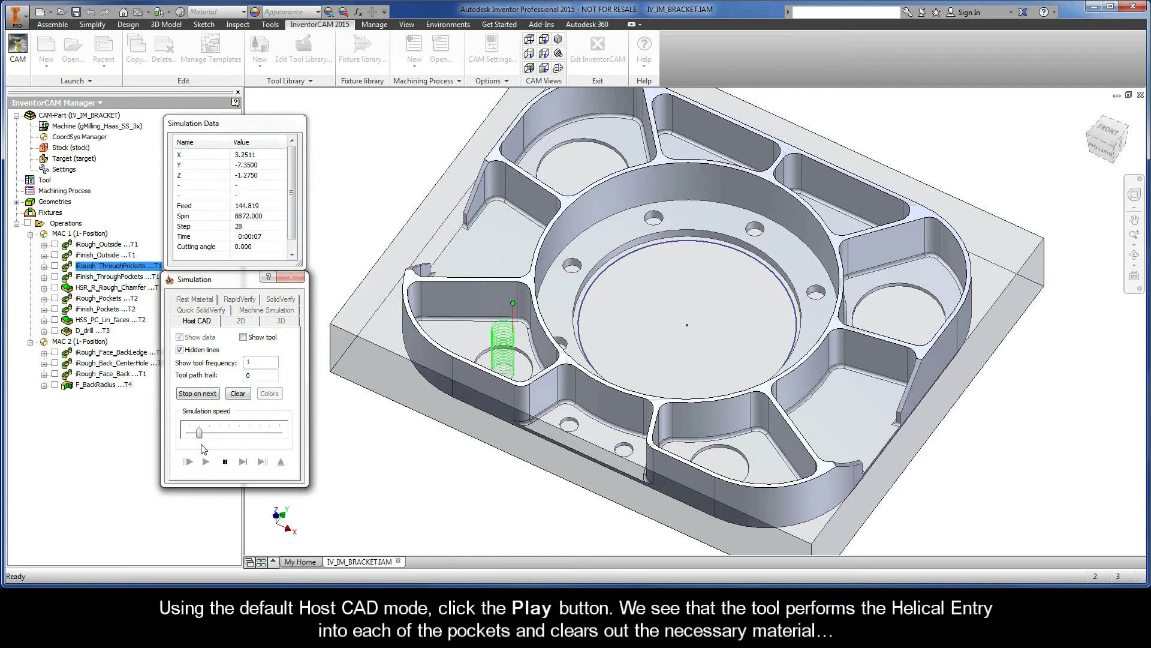
left_click_drag(203, 433, 218, 431)
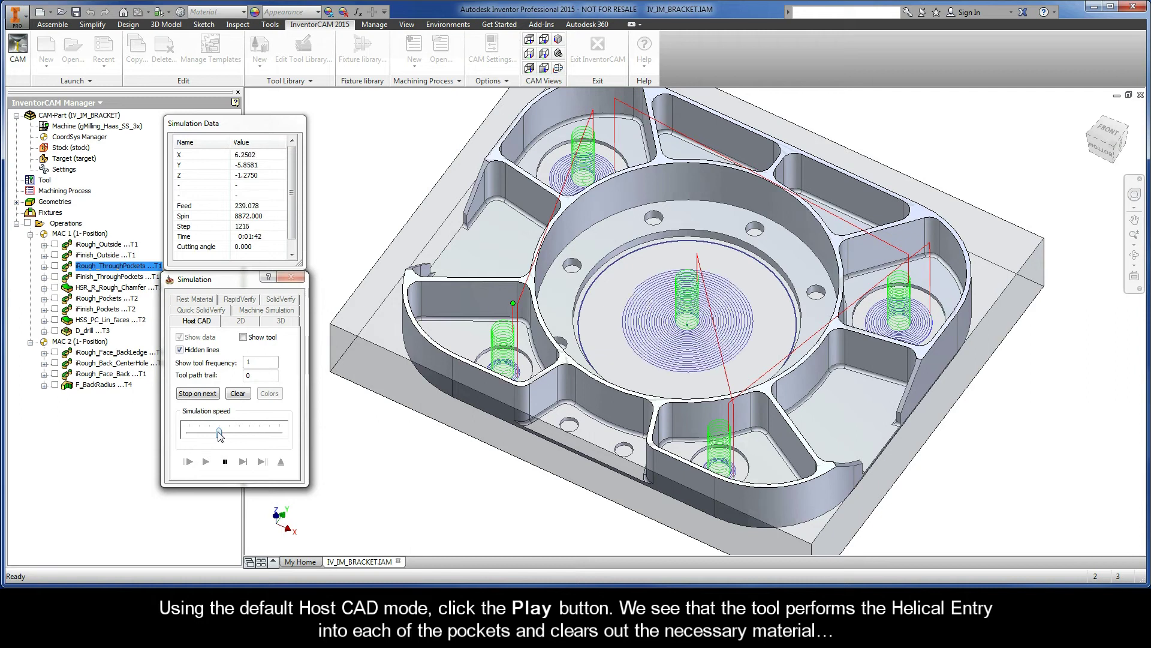
- Run the roughing simulation in SolidVerify at increasing speed, then exit the simulation and the iRough_ThroughPockets operation
left_click(281, 299)
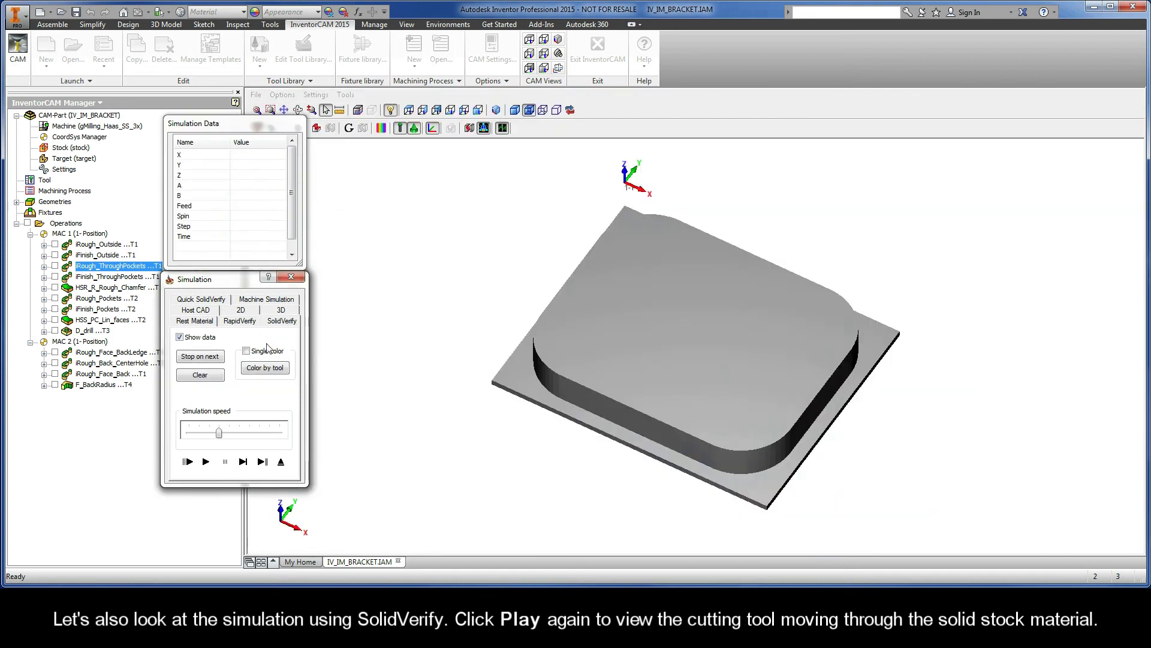
left_click(205, 462)
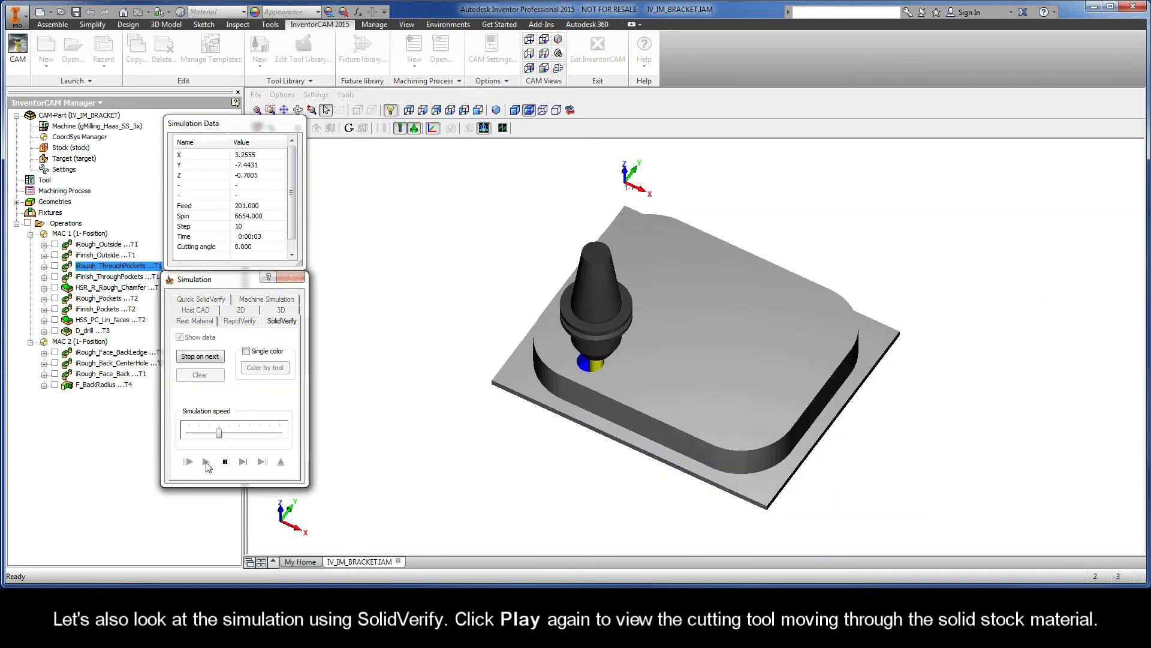
left_click_drag(219, 440, 232, 436)
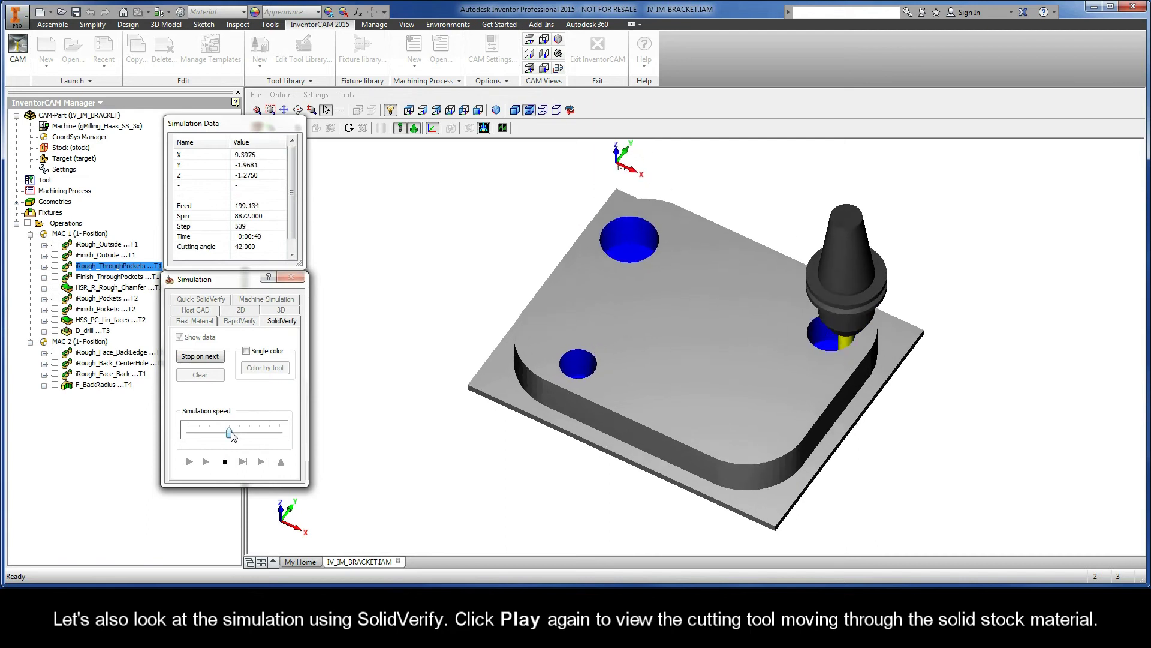
left_click_drag(232, 436, 251, 436)
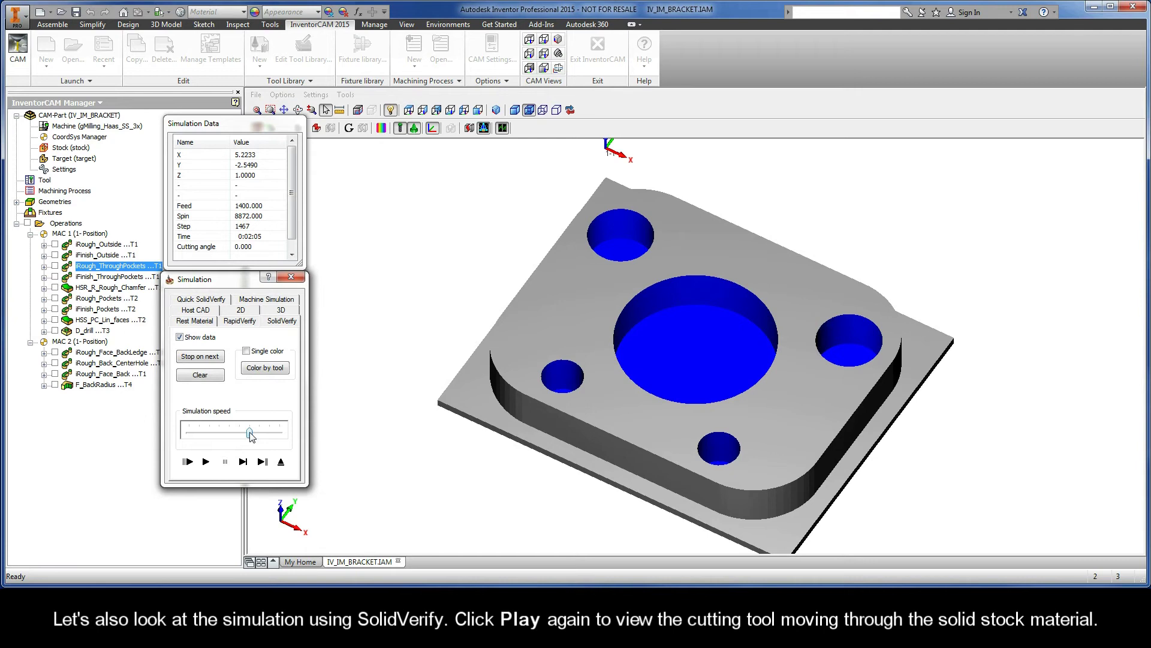
left_click(281, 463)
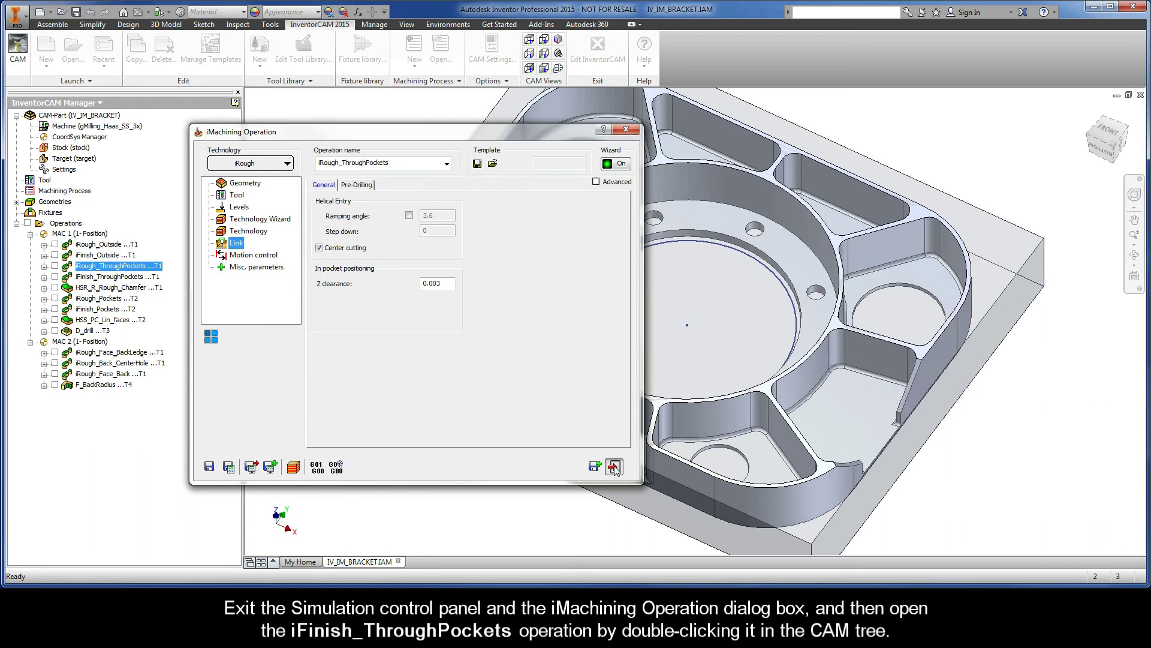
left_click(614, 468)
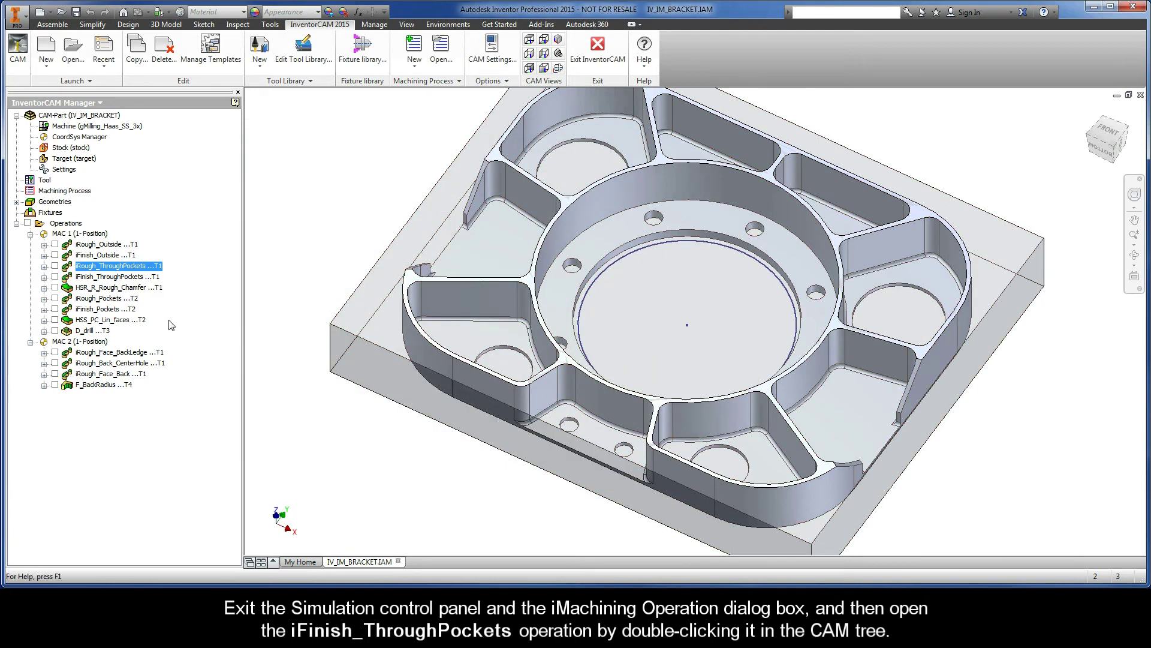
- Open the iFinish_ThroughPockets operation and review its geometry, tool and milling levels definitions
double_click(120, 277)
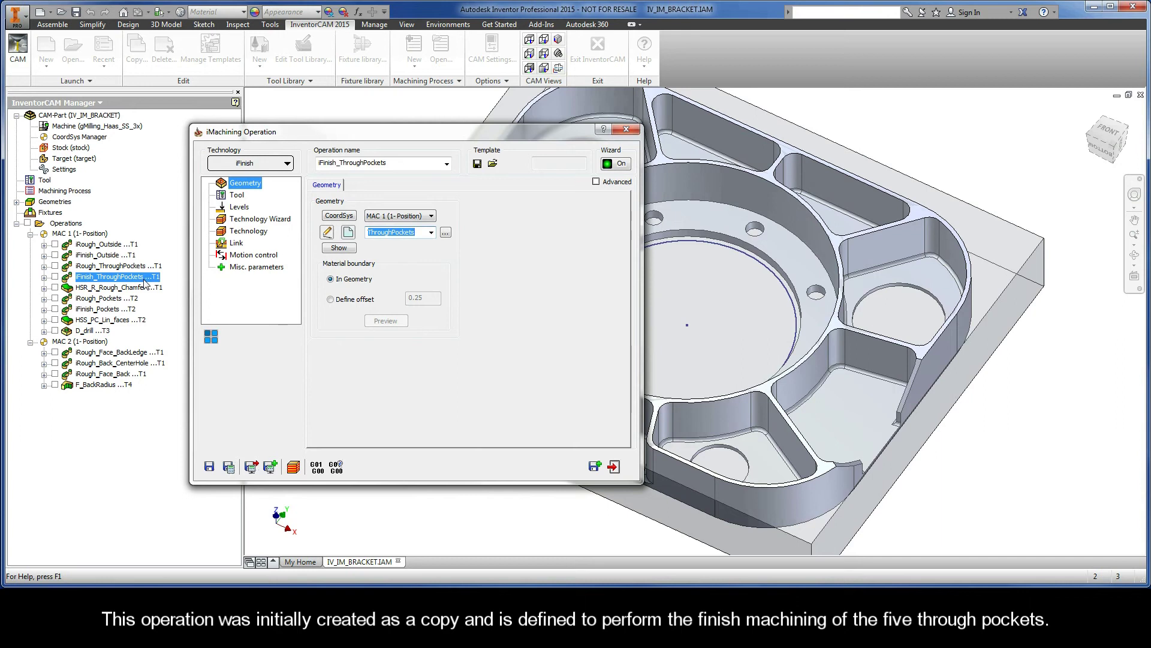
left_click(243, 186)
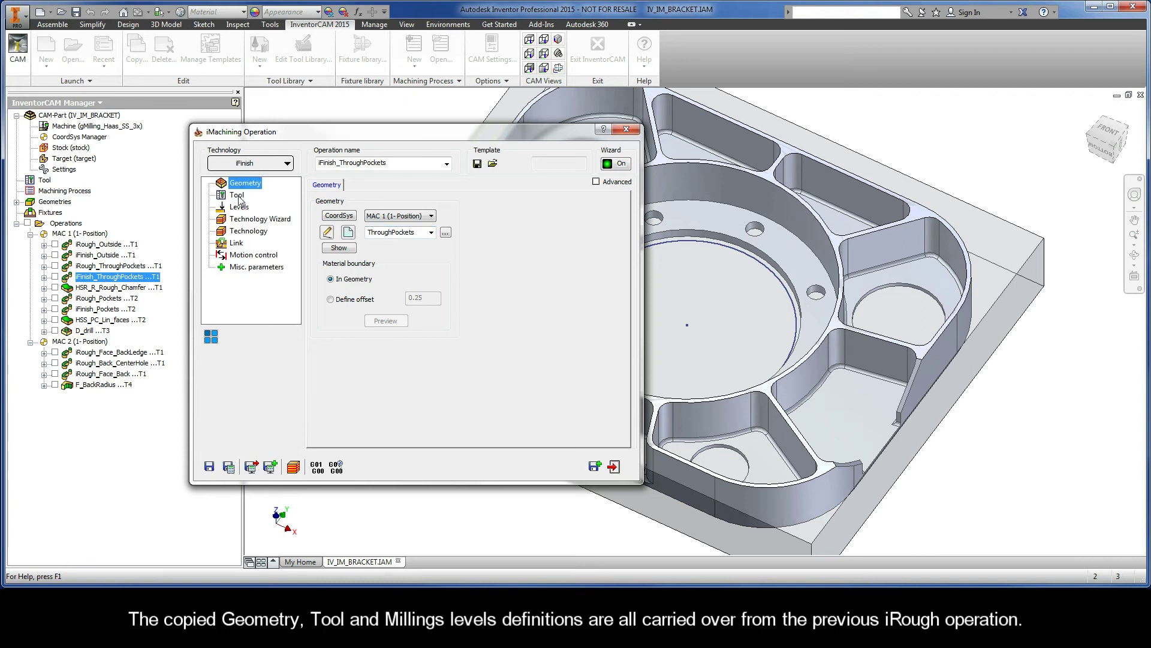
left_click(240, 195)
left_click(238, 208)
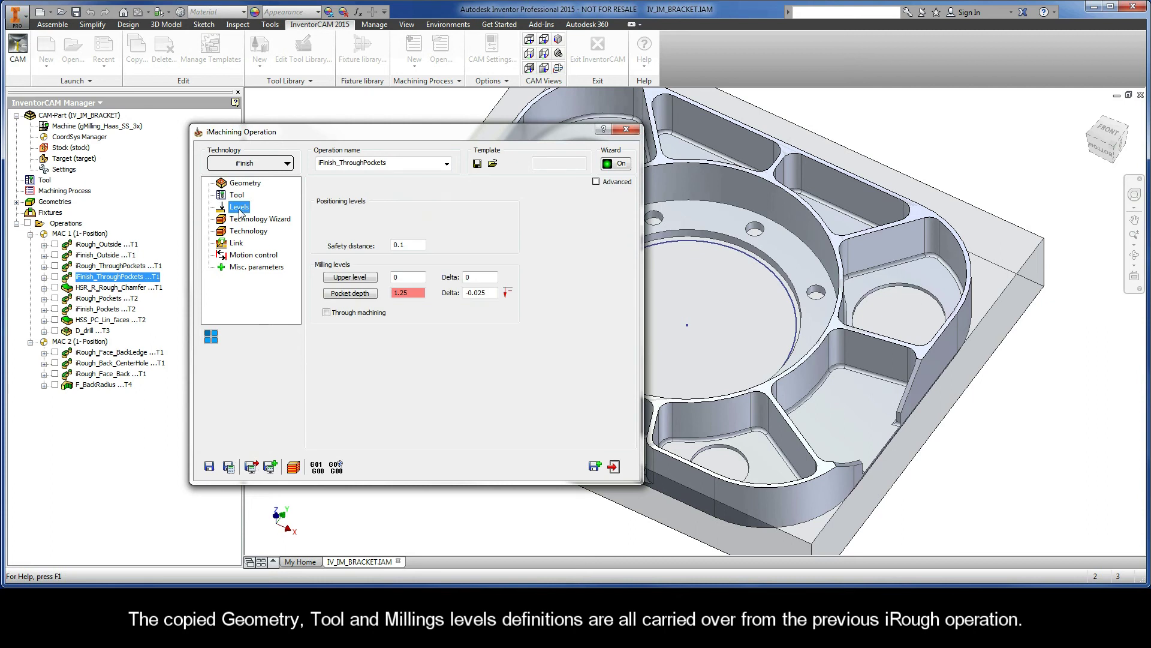
- Review the finishing operation's cutting conditions, technology offsets and iRest data parameters
left_click(254, 220)
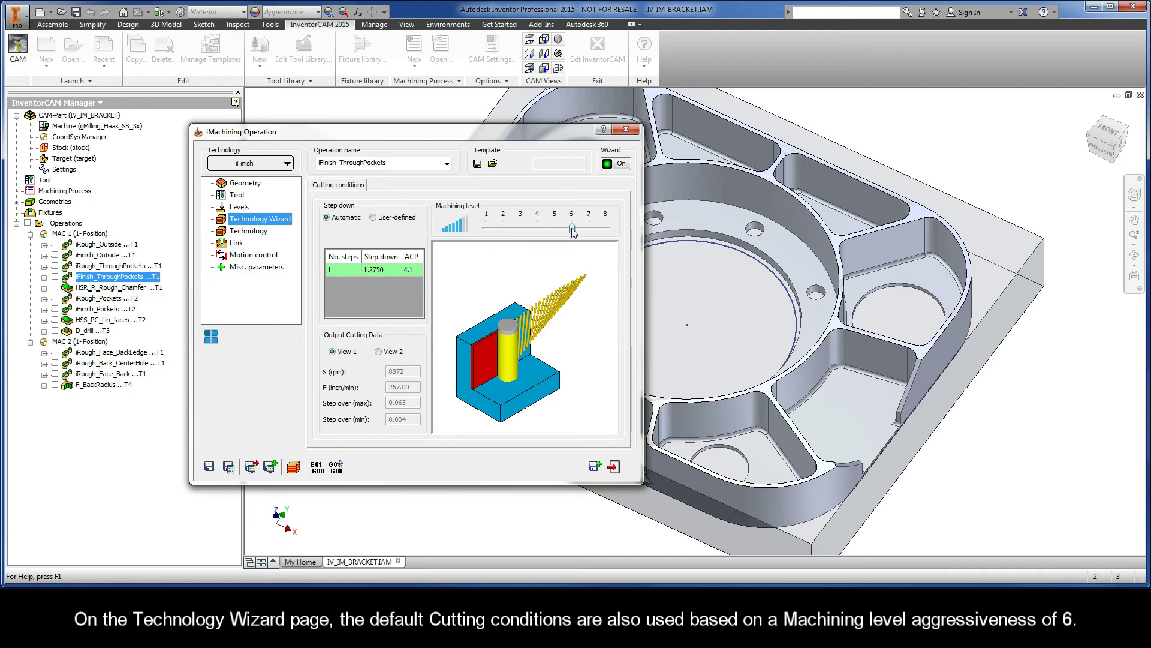
left_click(246, 232)
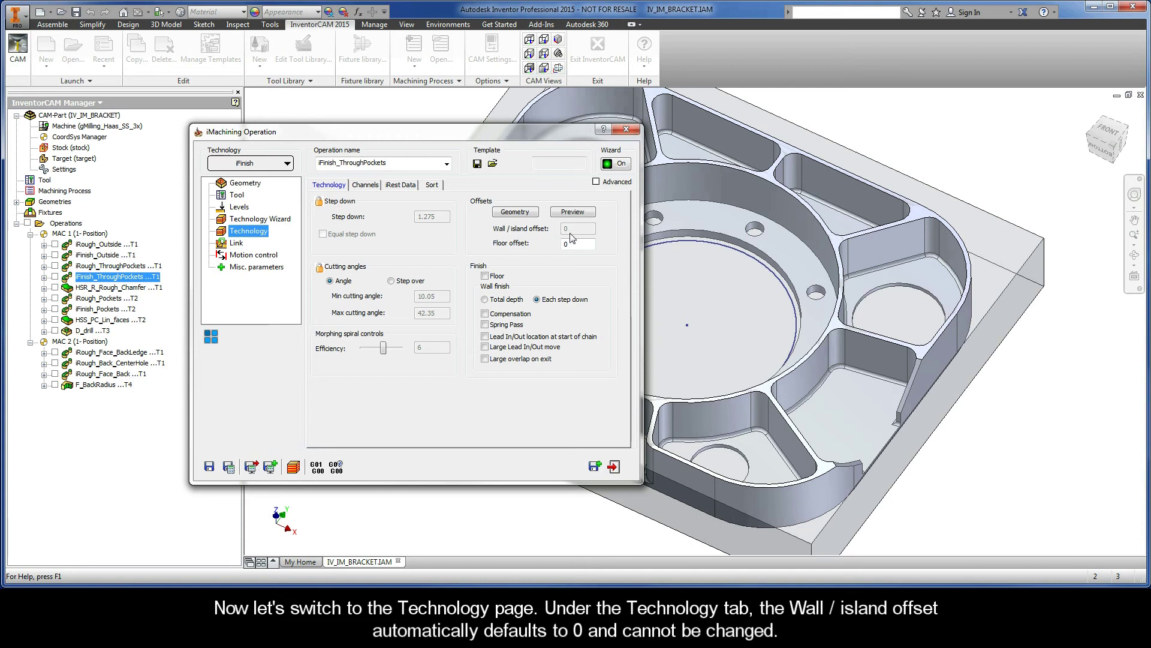
left_click(401, 186)
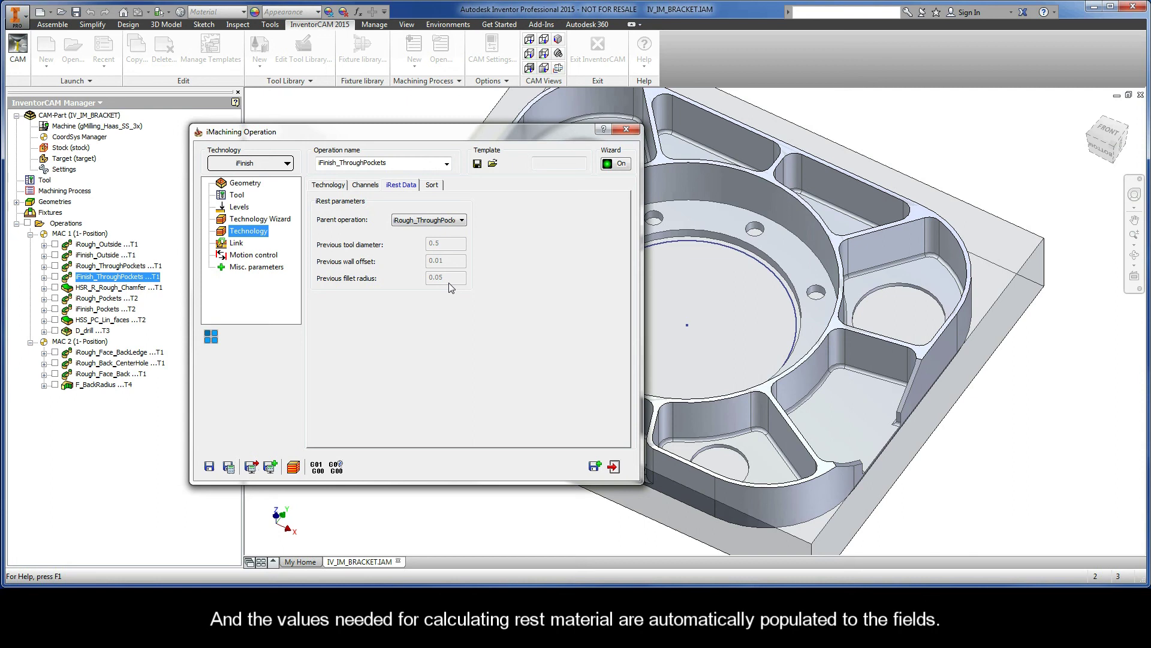
- Simulate the iFinish_ThroughPockets tool path in Host CAD mode at a reduced simulation speed
left_click(294, 467)
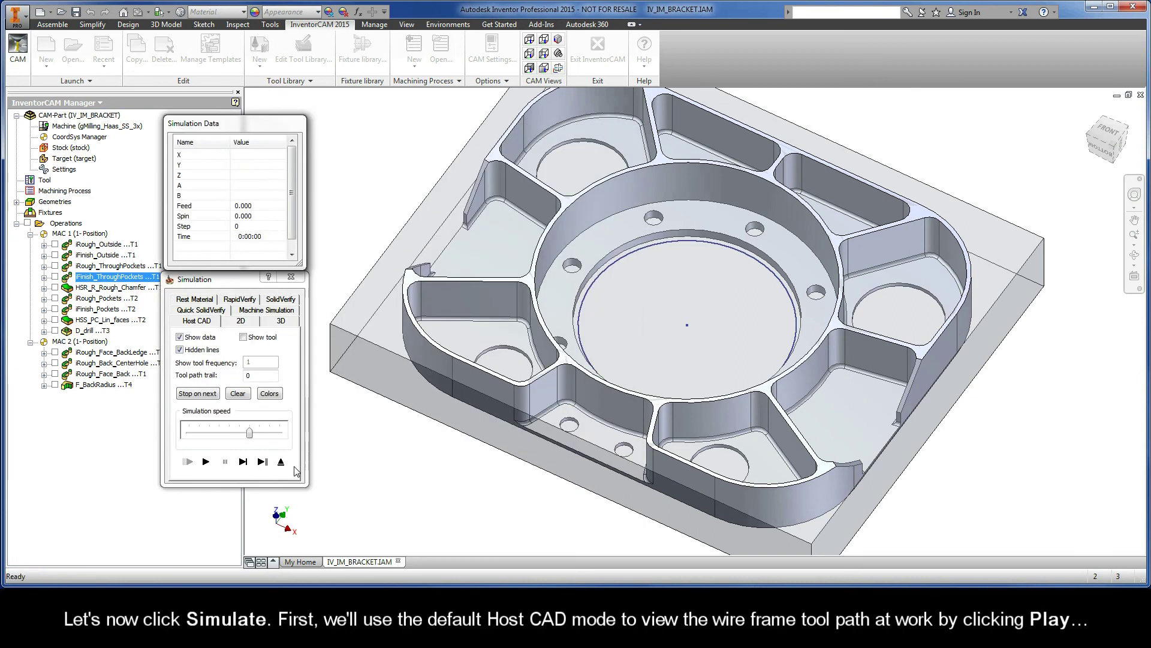
left_click_drag(250, 433, 222, 436)
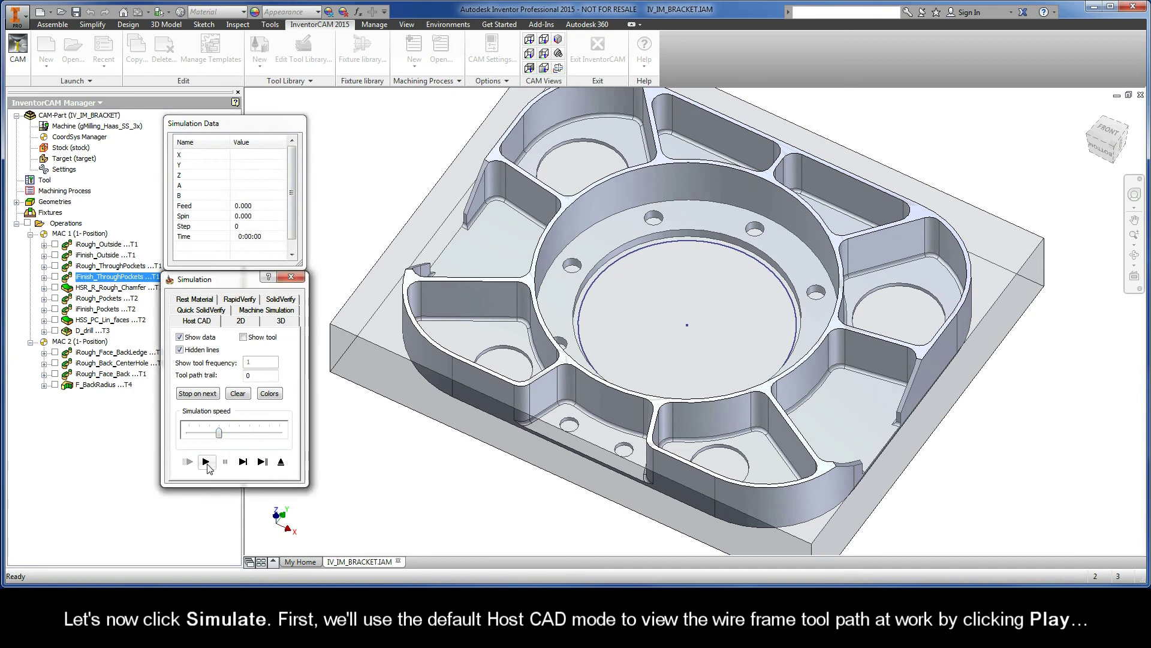
left_click(207, 464)
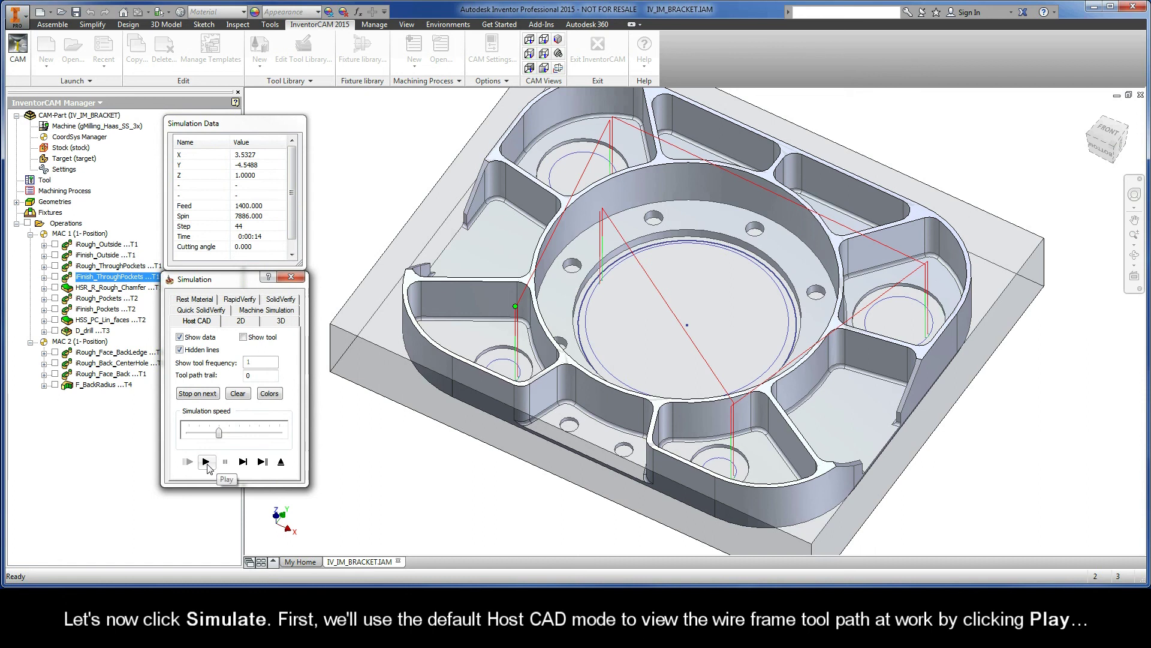
- Run the finishing simulation in SolidVerify at a slower speed, then exit the simulation and the iFinish_ThroughPockets operation
left_click(282, 301)
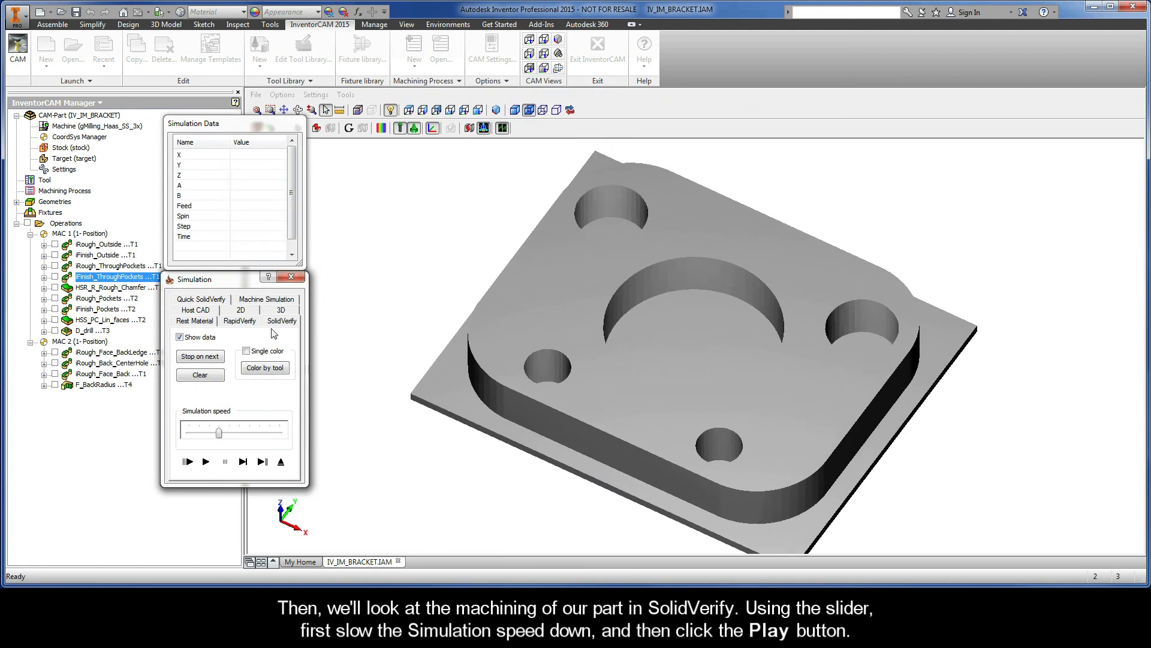
left_click_drag(219, 432, 199, 433)
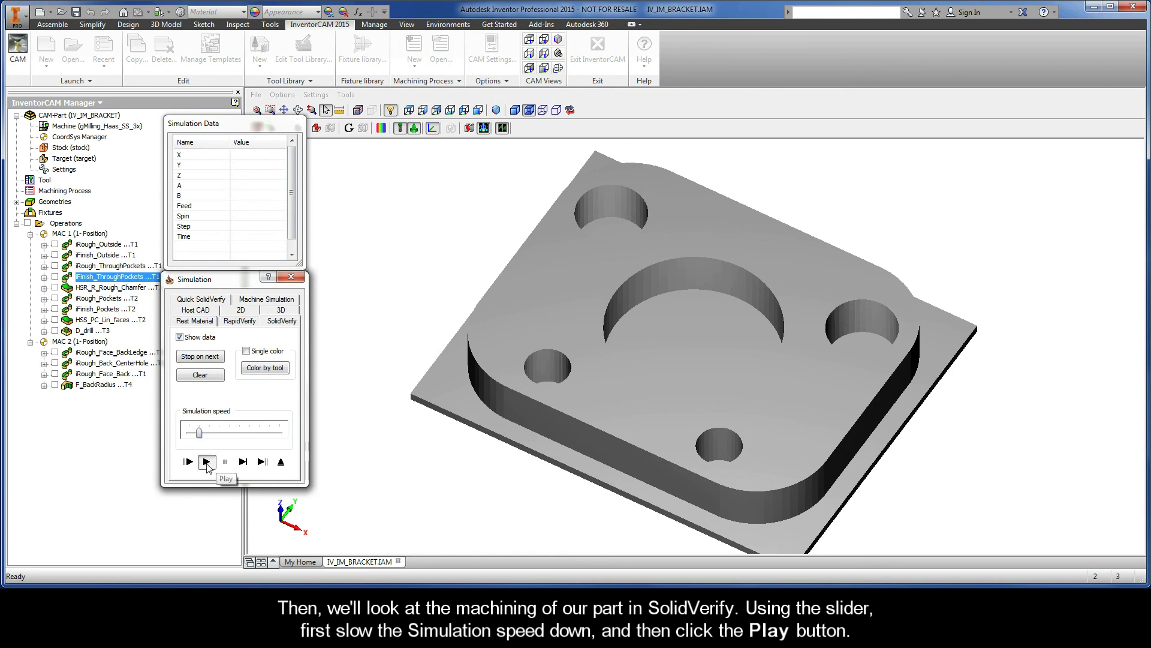
left_click(207, 462)
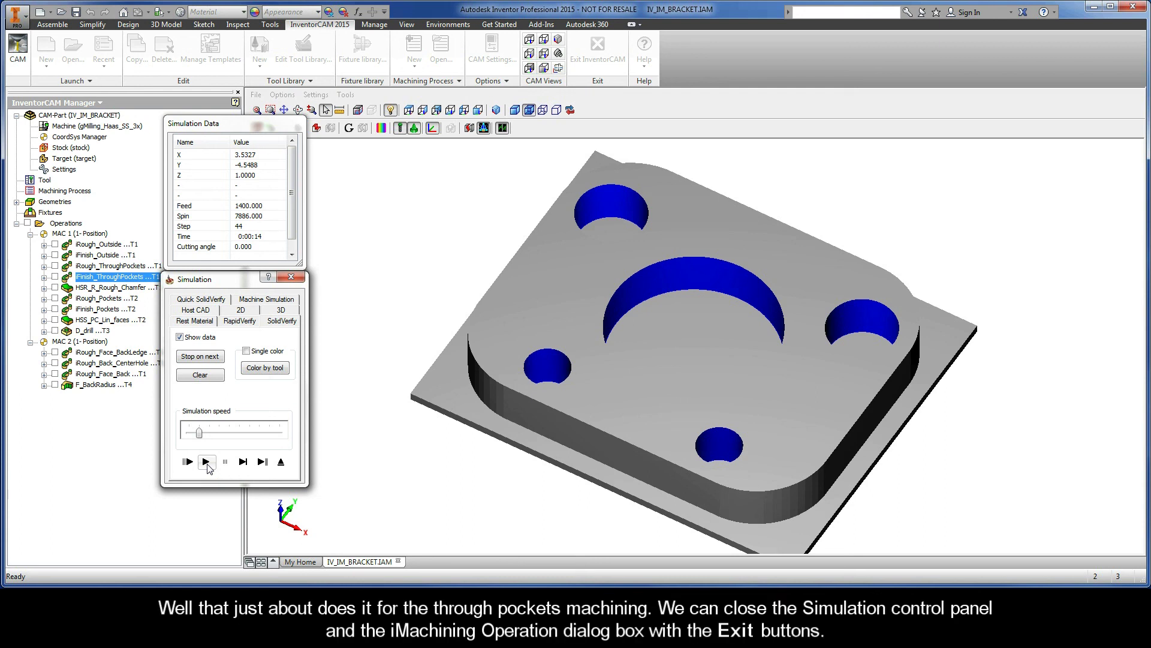
left_click(281, 462)
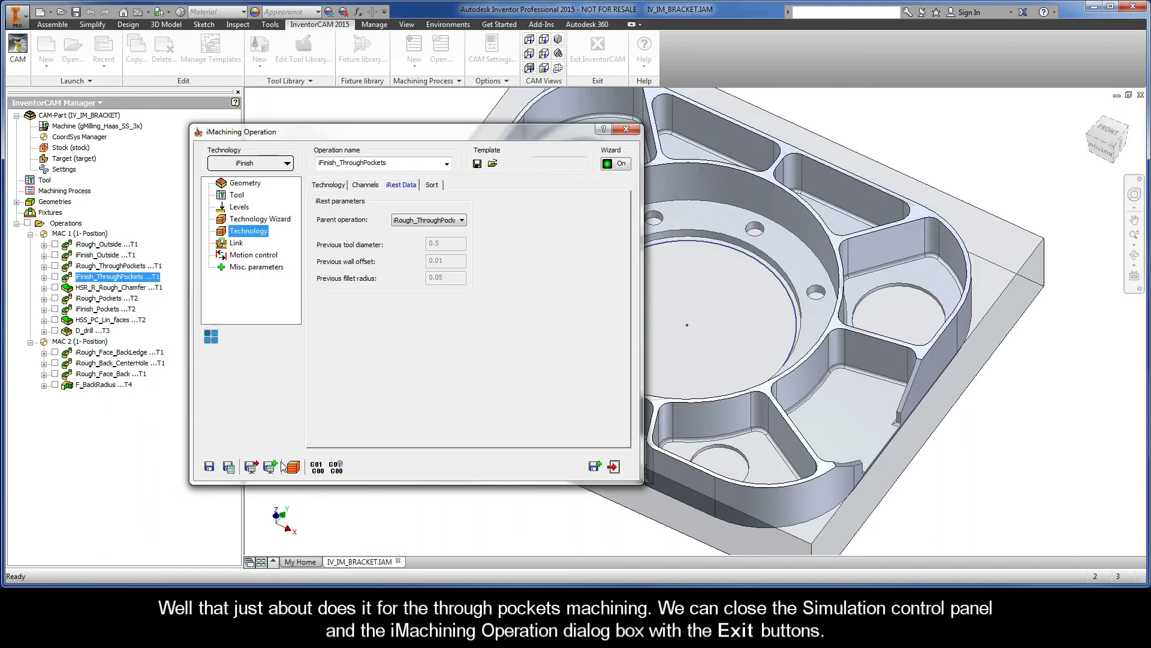
left_click(614, 466)
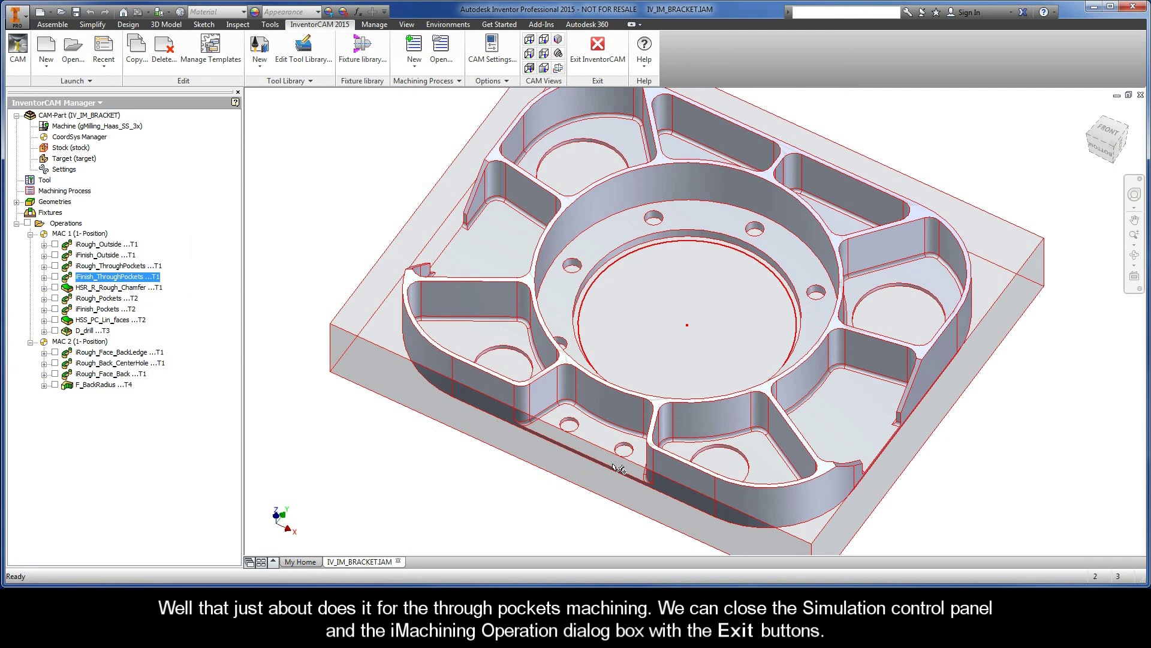